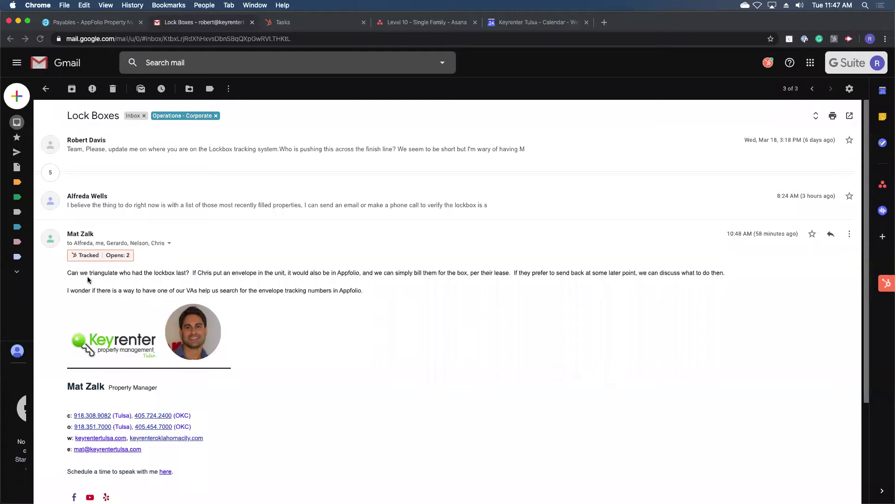
Step: Highlight the end of the email's last sentence, then deselect it
left_click_drag(368, 291, 313, 290)
left_click_drag(368, 291, 332, 289)
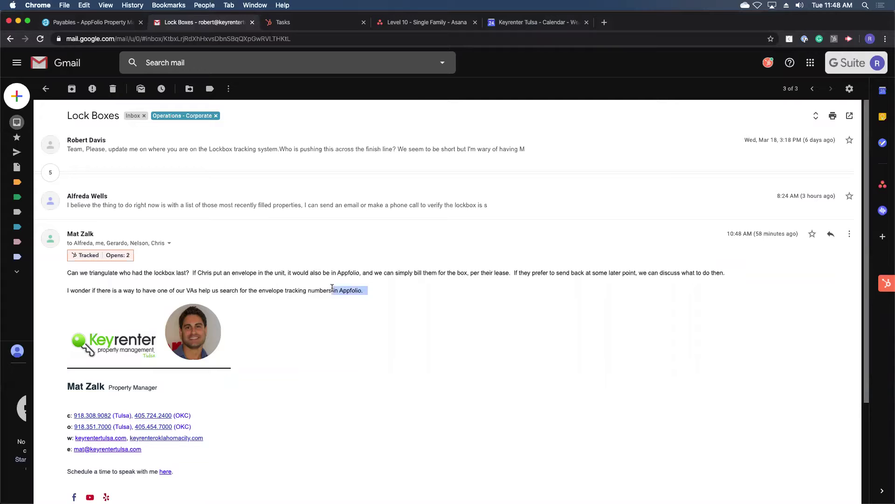
left_click(393, 298)
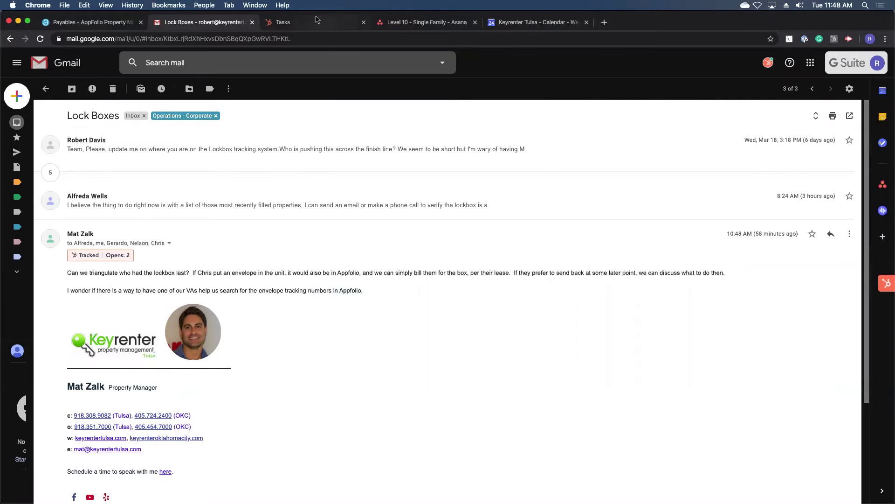
Step: Show the Lock Box Tracking board and move deal E - 20013176 from In Transit to Box on Property
left_click(316, 21)
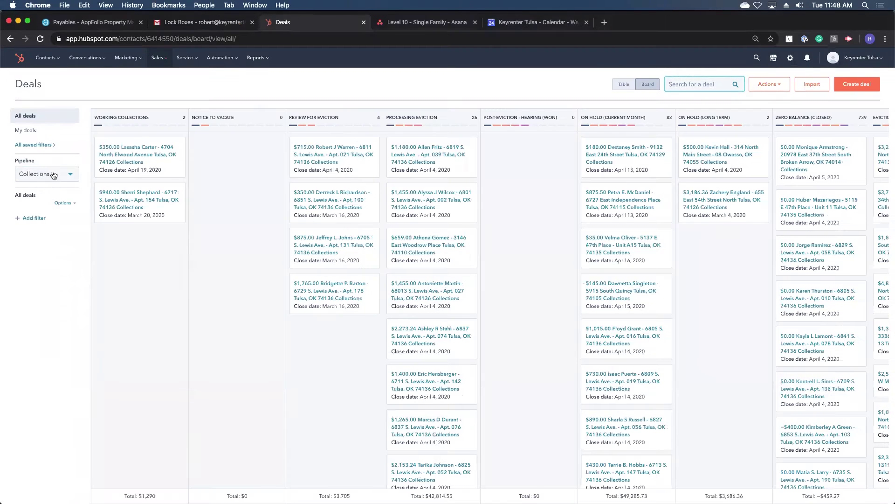
left_click(49, 177)
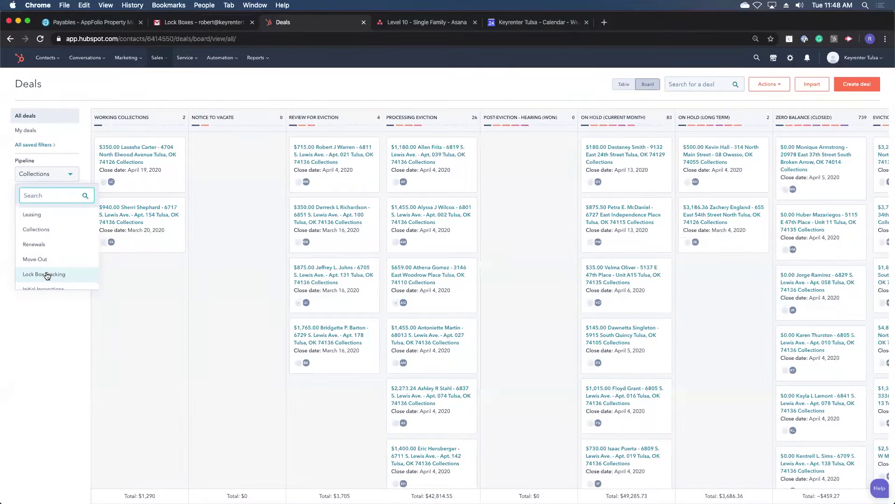
left_click(47, 275)
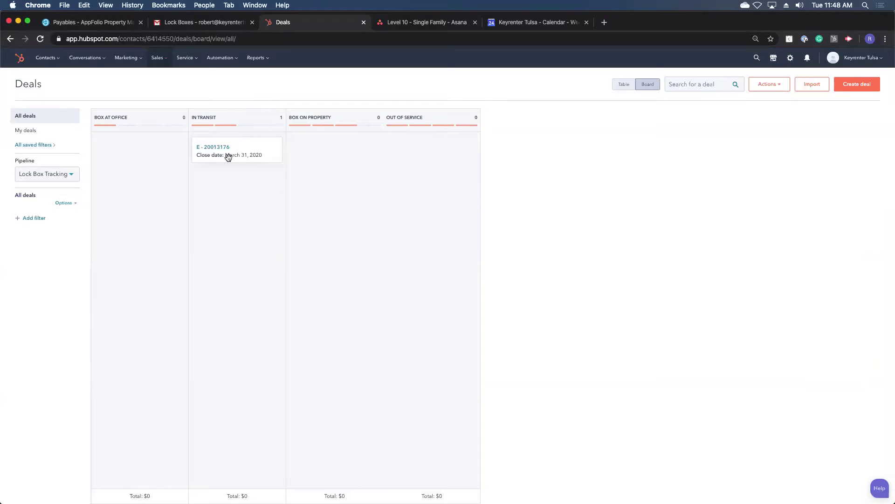
left_click_drag(252, 152, 343, 140)
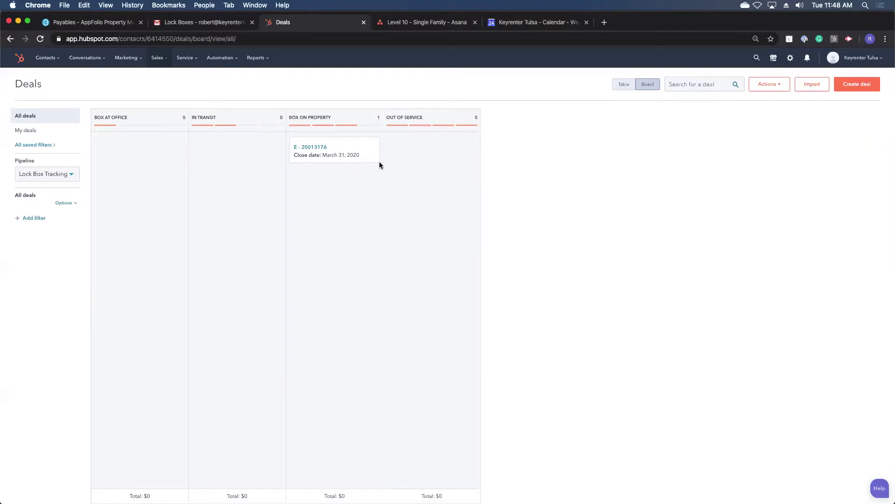
Step: In the Lock Box Tracking pipeline settings, rename the In Transit stage to Manager Possession
left_click(790, 58)
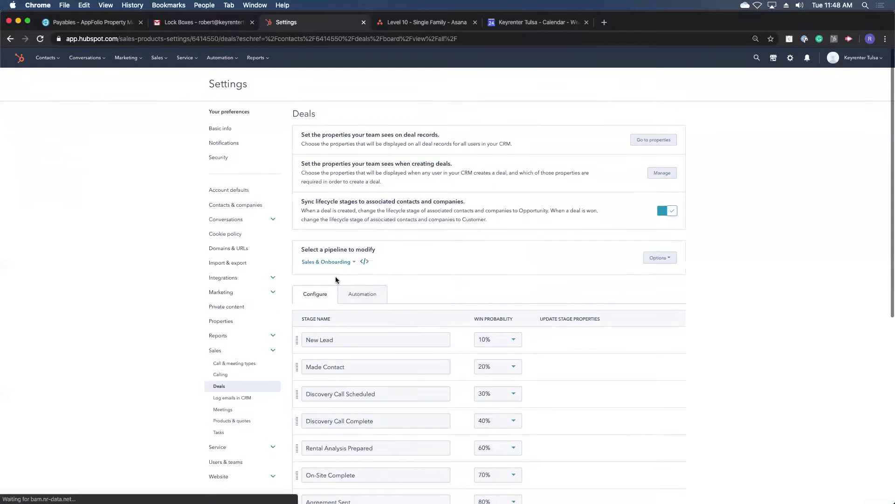
left_click(336, 262)
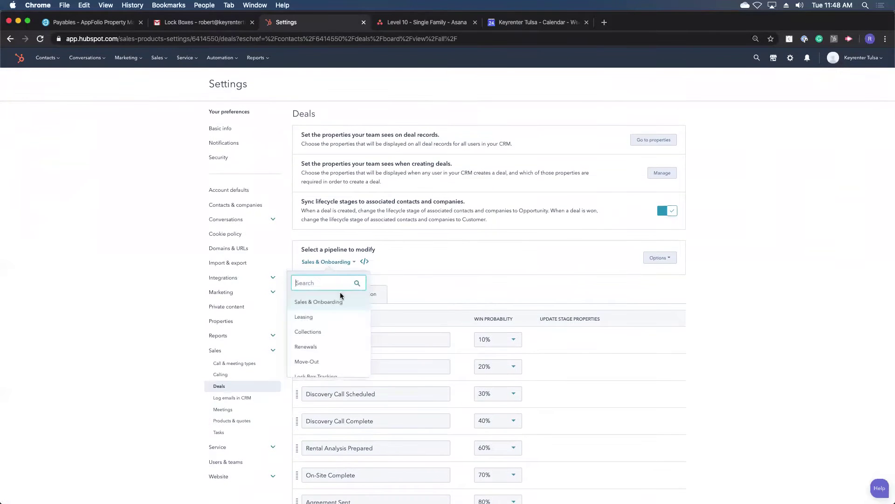
left_click(337, 374)
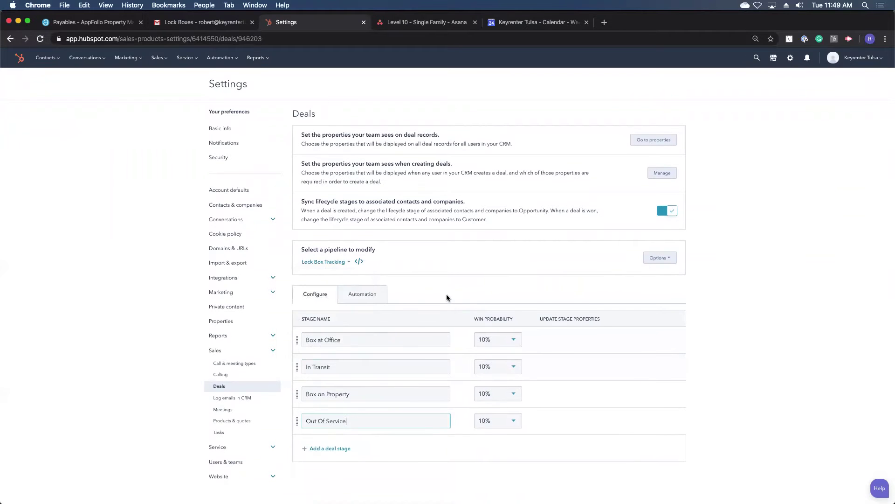
scroll(446, 293, "down", 2)
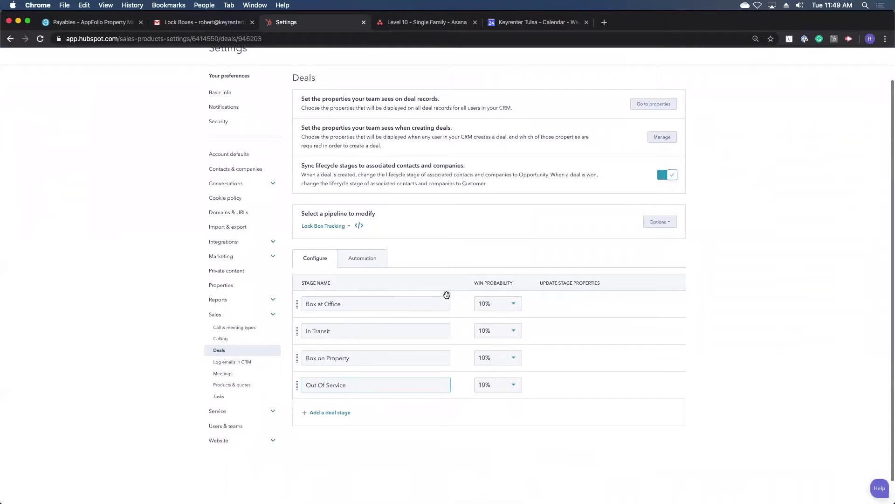
triple_click(356, 333)
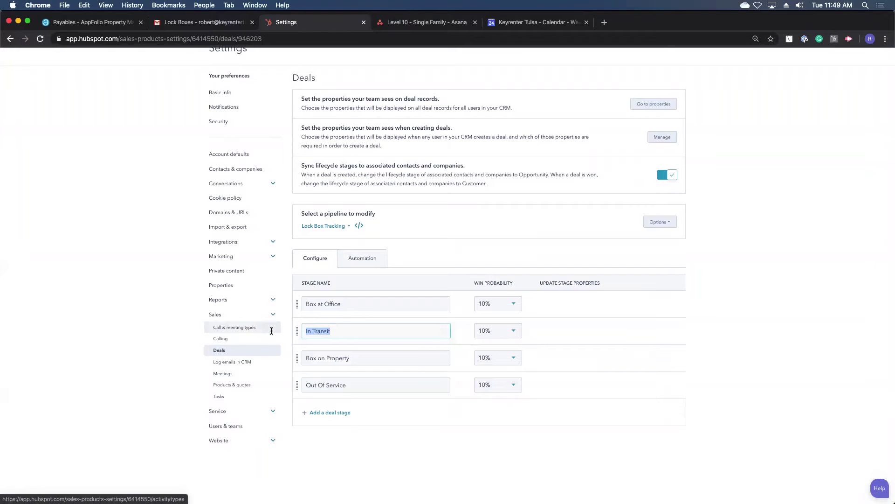
type("IN M")
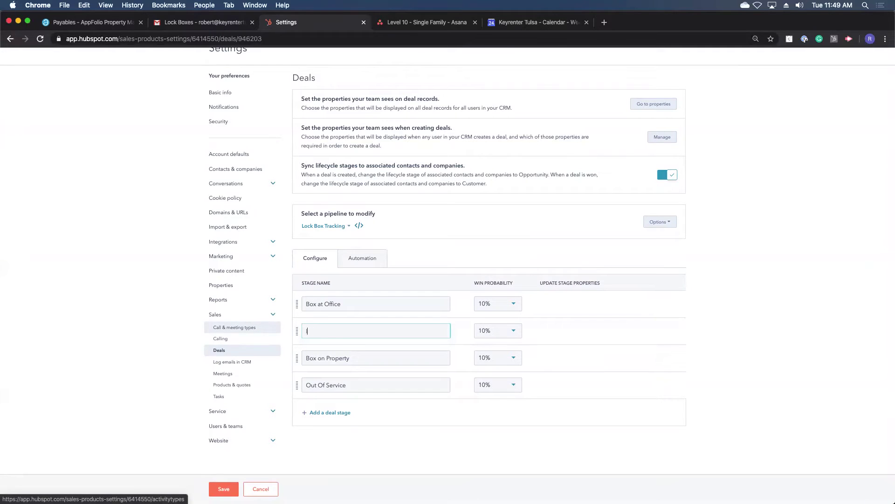
type("Manager Possession")
Step: Add an 'In transit via USPS Label' stage above Out Of Service and save the pipeline
left_click(318, 416)
left_click_drag(295, 414, 322, 410)
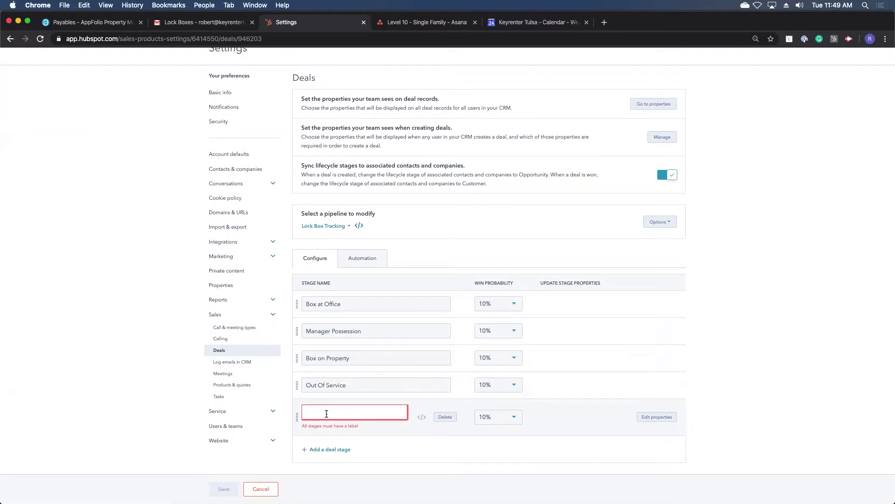
type("Transit via USPS Label")
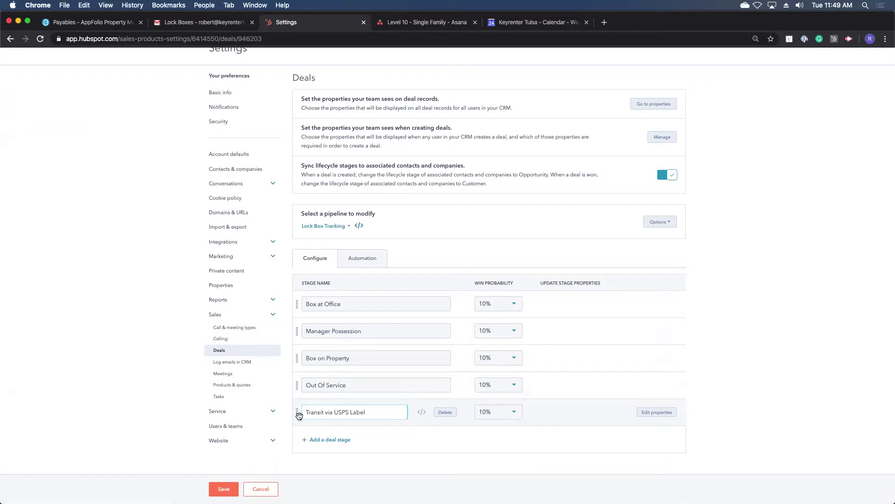
left_click(304, 413)
type("In")
key("Delete")
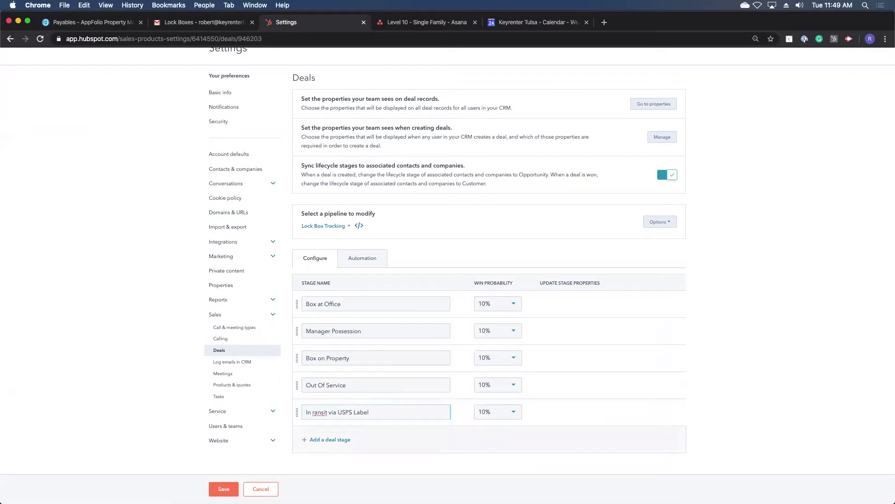
type("t")
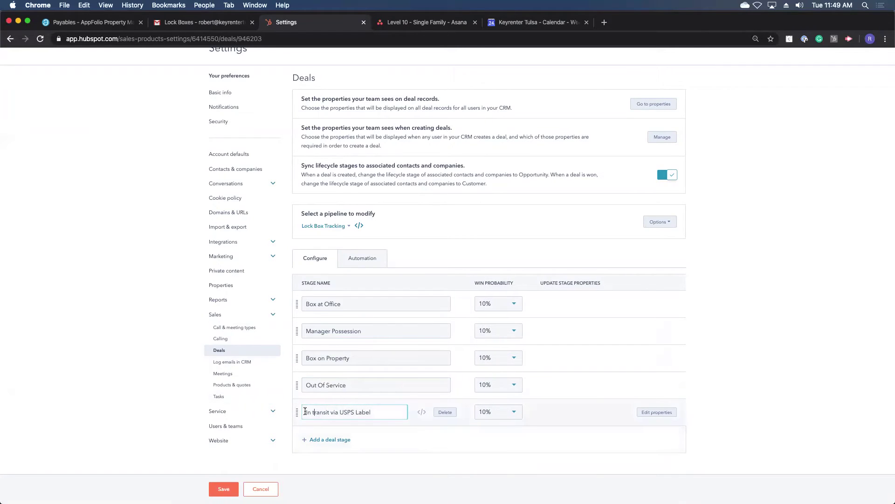
left_click_drag(298, 411, 323, 367)
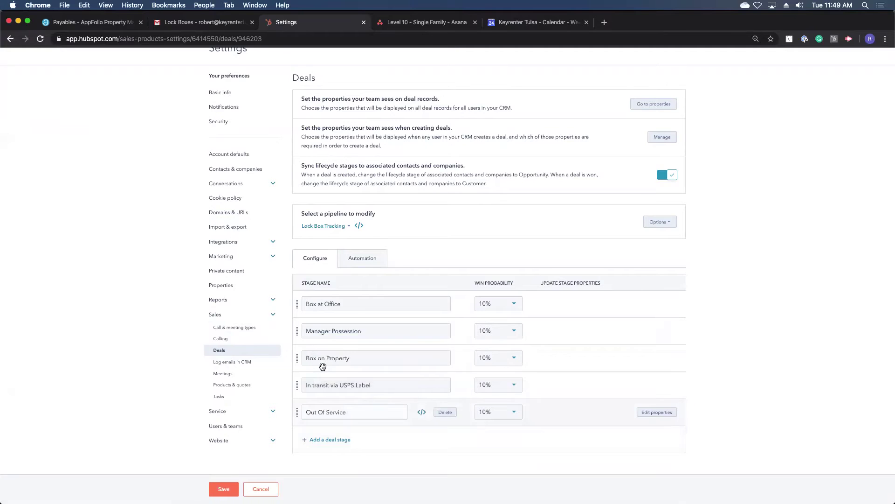
left_click(224, 489)
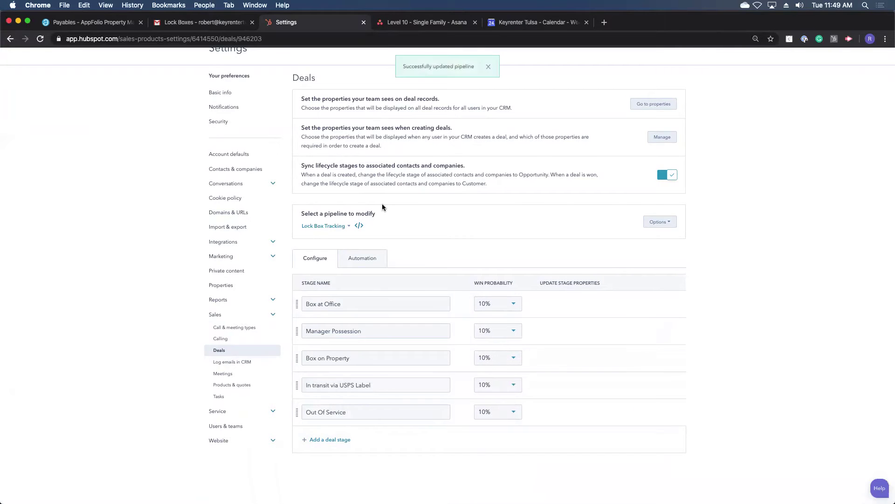
left_click(157, 58)
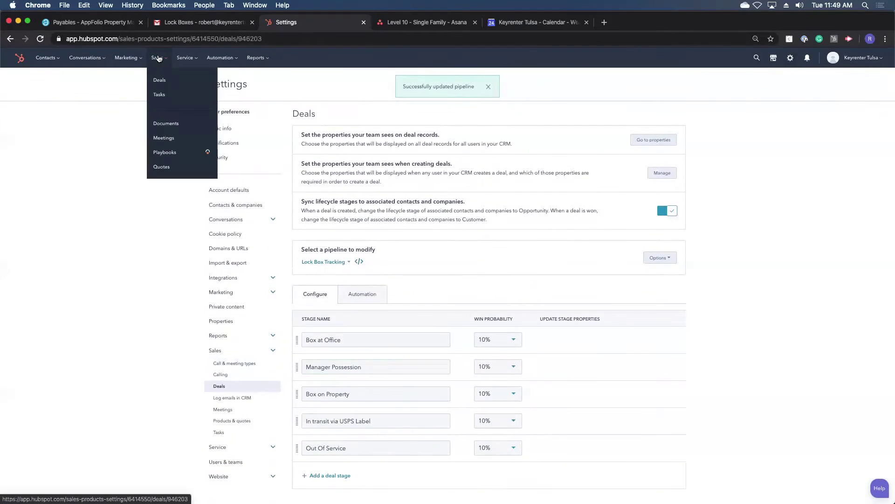
left_click(169, 83)
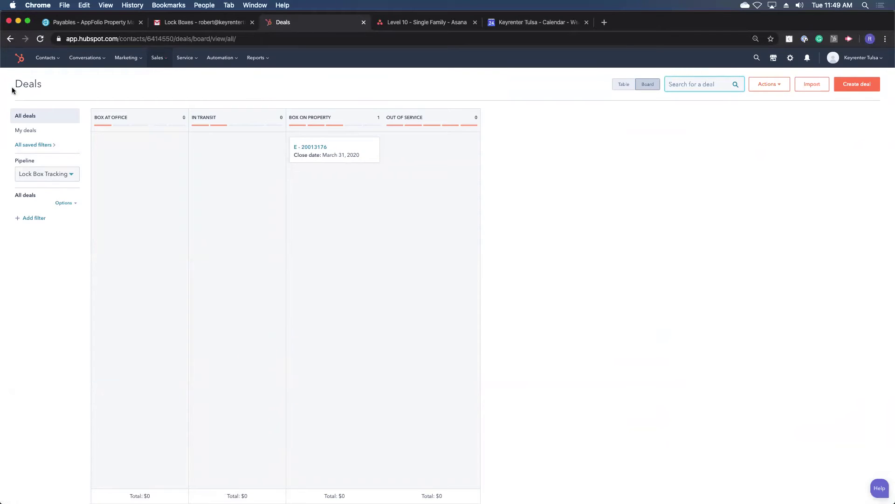
left_click(41, 39)
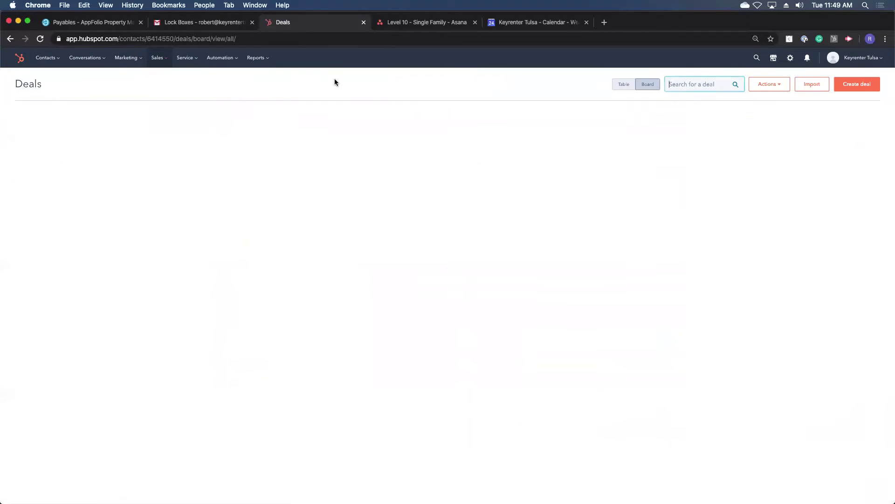
left_click(792, 59)
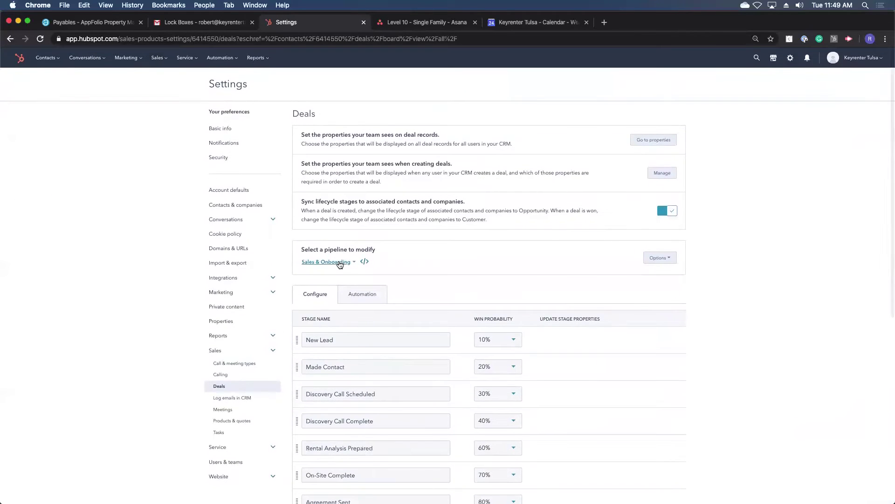
left_click(339, 262)
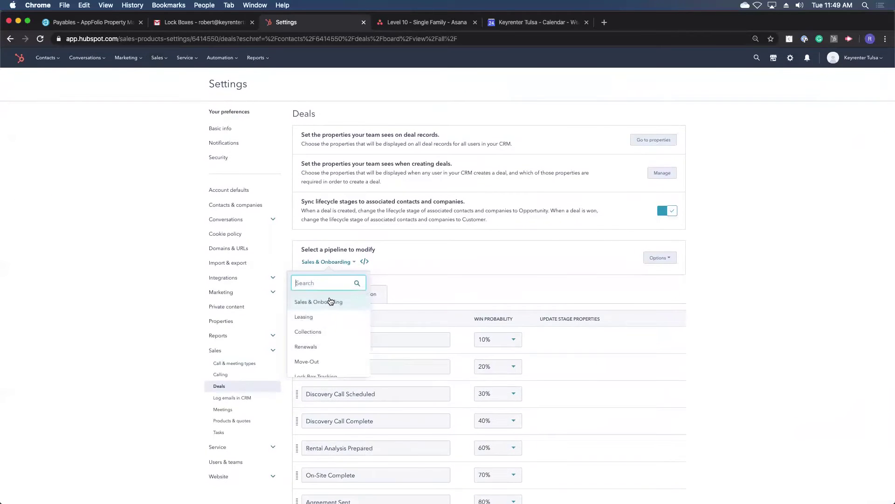
left_click(328, 375)
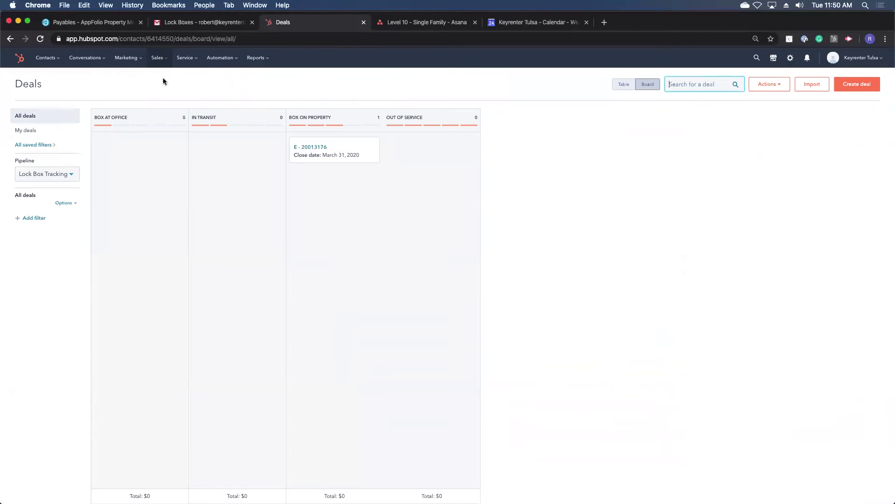
left_click(34, 145)
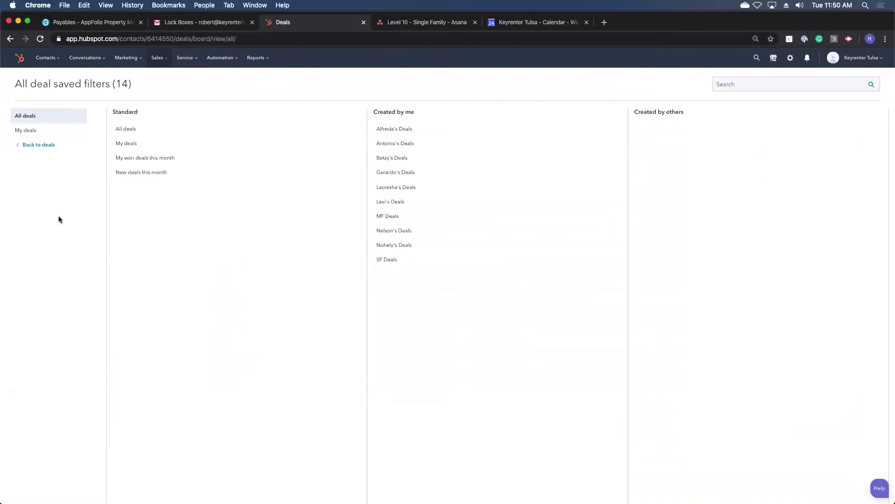
left_click(50, 145)
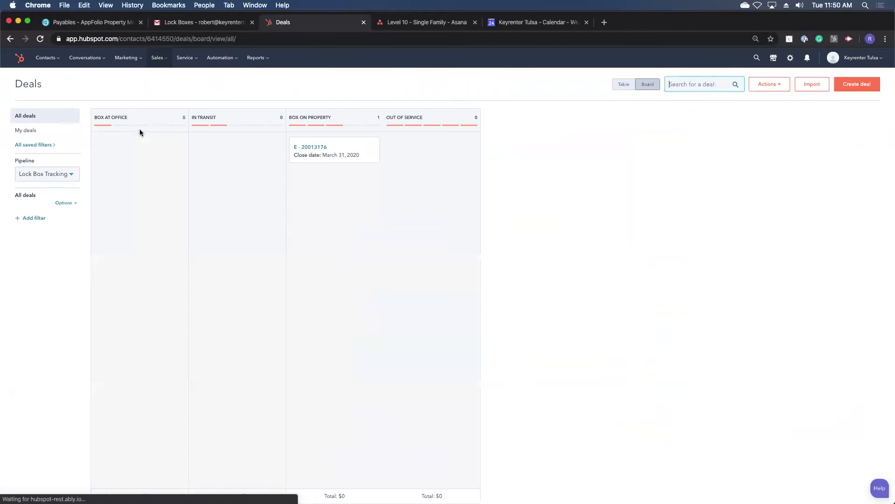
left_click(45, 168)
left_click(33, 207)
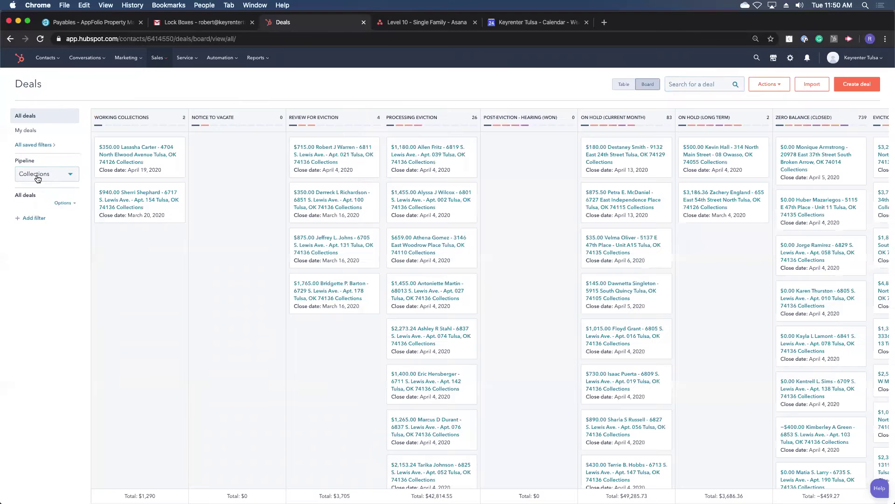
left_click(37, 178)
left_click(54, 273)
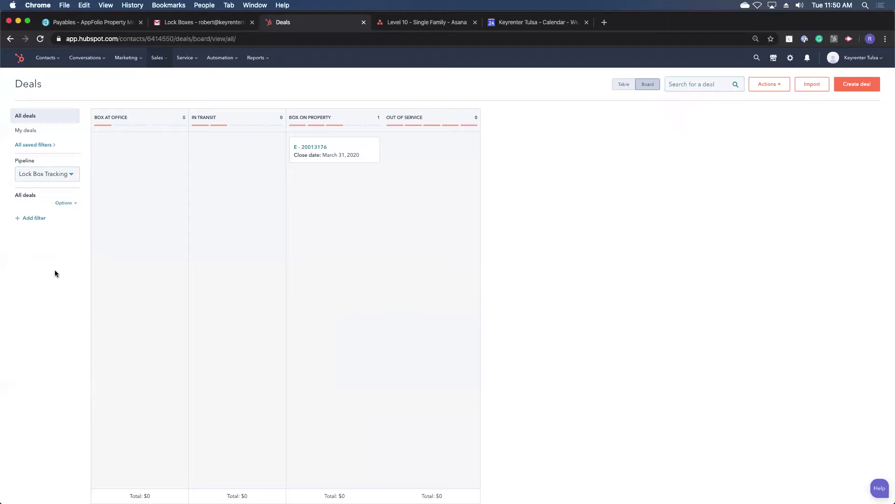
scroll(446, 200, "left", 5)
Step: Close the Deals tab and reopen HubSpot at app.hubspot in a new tab
left_click(364, 23)
left_click(493, 23)
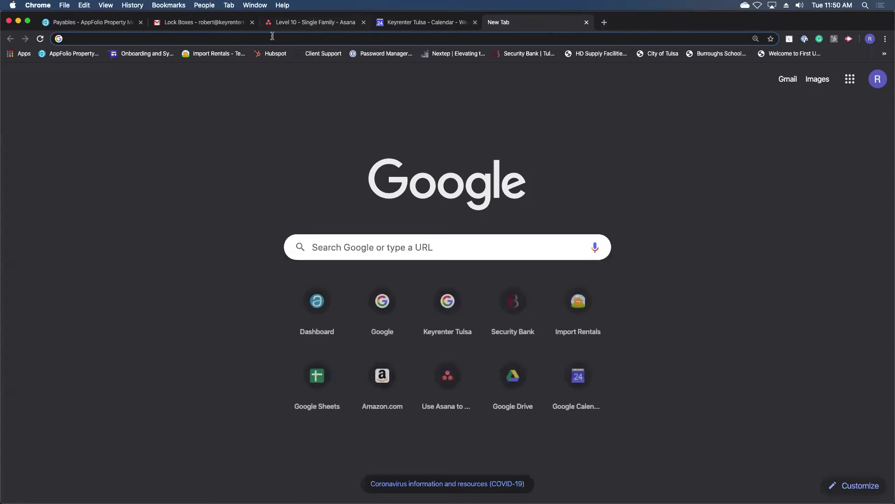
key("Return")
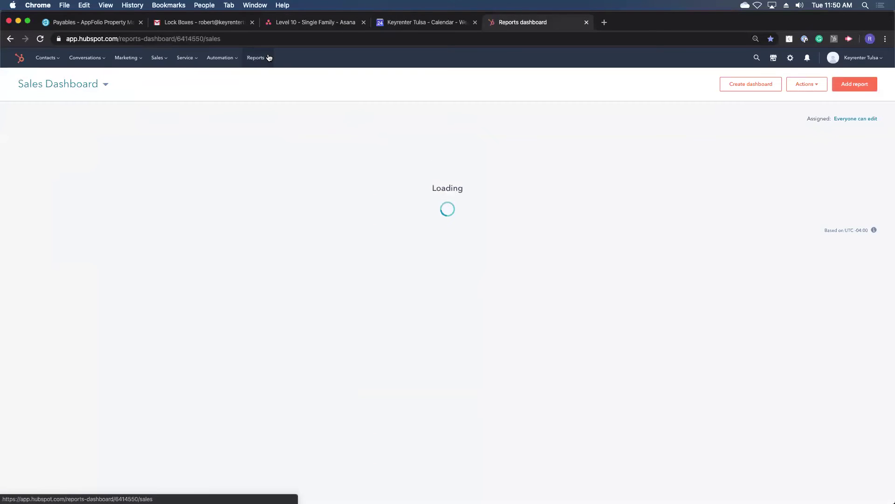
Step: On the Sales > Deals board, move deal E - 20013176 to Out of Service and back
left_click(153, 65)
left_click(167, 76)
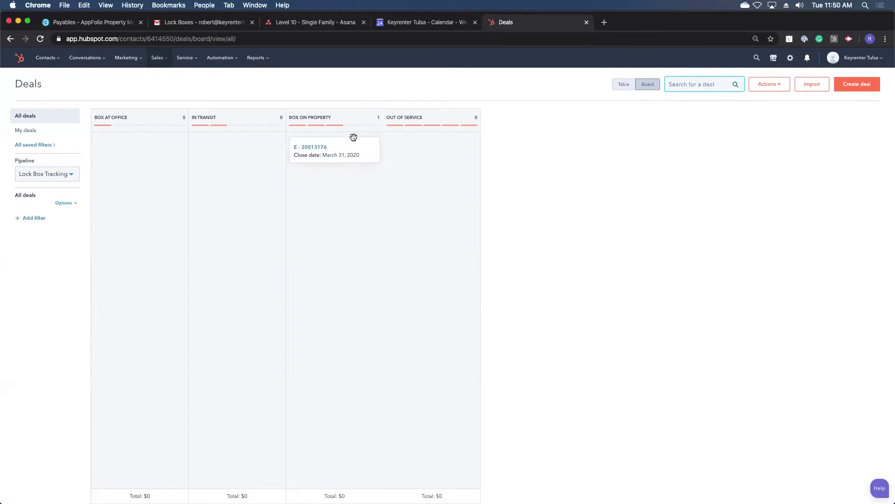
left_click_drag(353, 137, 368, 141)
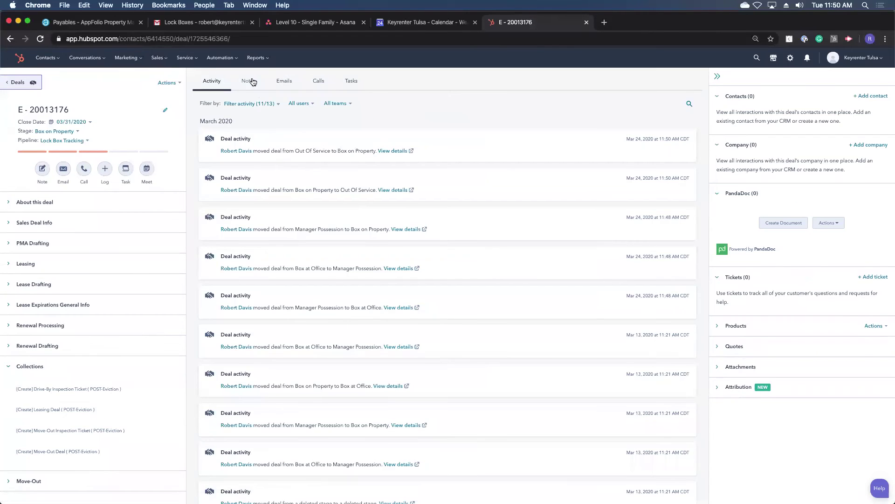
Step: Start a note reading 'Lockbox swa' on deal E - 20013176, then discard it unsaved
left_click(252, 82)
left_click(684, 103)
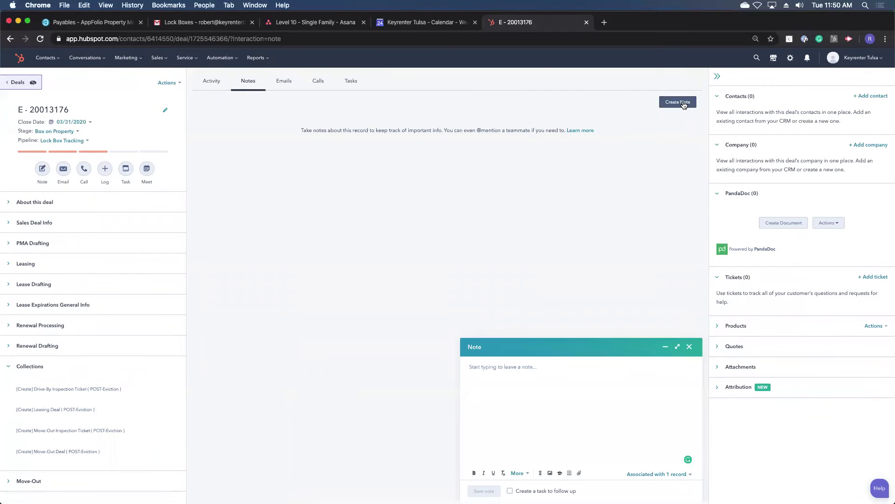
type("Lock")
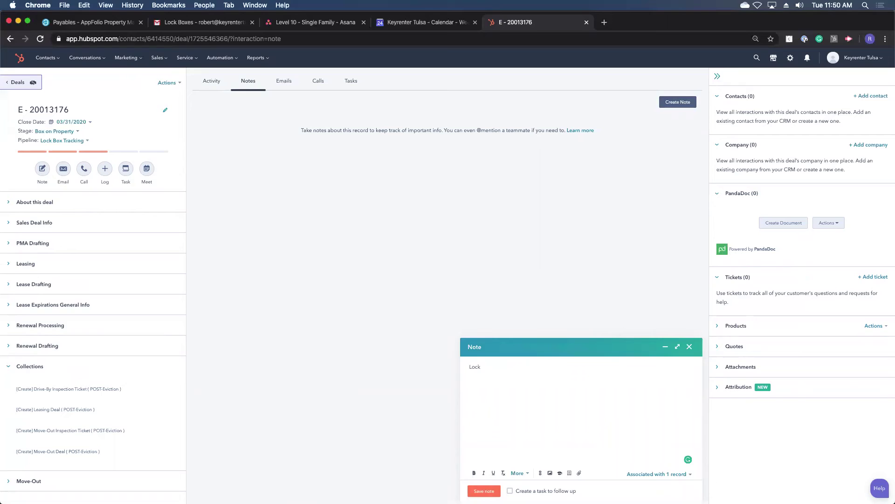
type("box swa")
key("BackSpace")
key("BackSpace")
key("BackSpace")
key("BackSpace")
key("BackSpace")
key("BackSpace")
key("BackSpace")
key("BackSpace")
key("BackSpace")
key("BackSpace")
key("BackSpace")
key("BackSpace")
key("BackSpace")
key("BackSpace")
key("BackSpace")
key("BackSpace")
key("BackSpace")
key("BackSpace")
key("BackSpace")
key("BackSpace")
key("BackSpace")
key("BackSpace")
key("BackSpace")
key("BackSpace")
key("BackSpace")
key("BackSpace")
key("BackSpace")
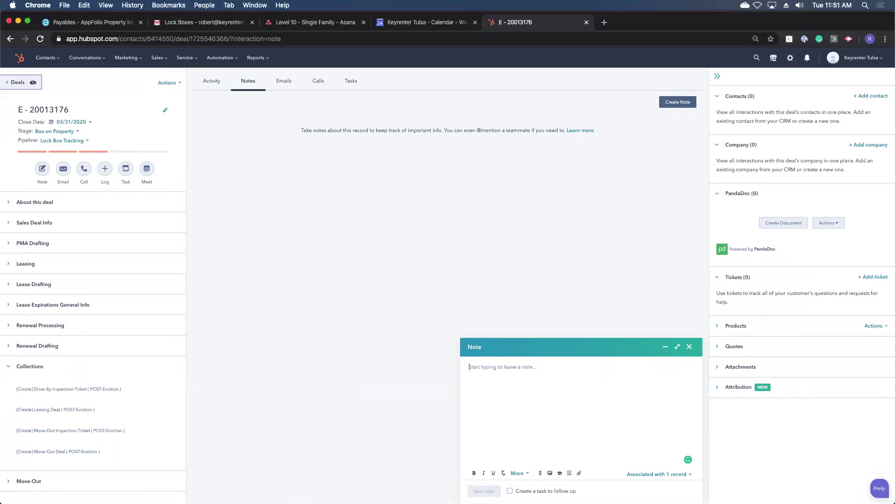
left_click(690, 346)
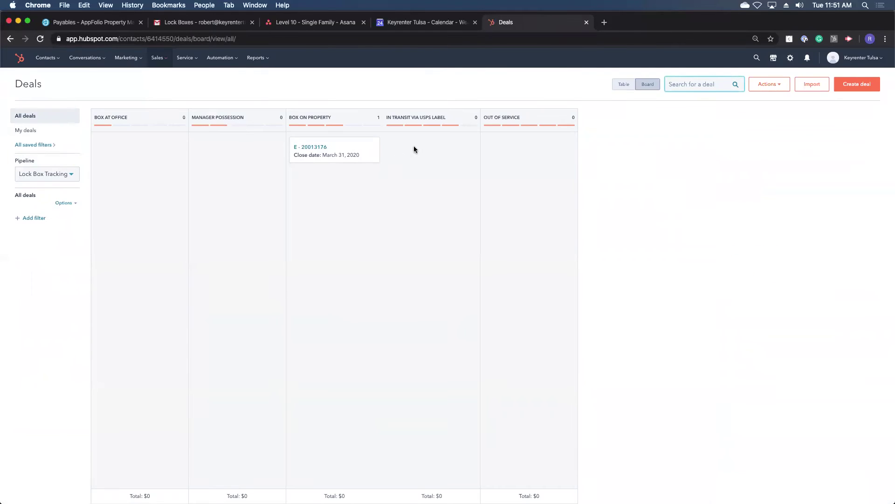
left_click_drag(376, 152, 443, 150)
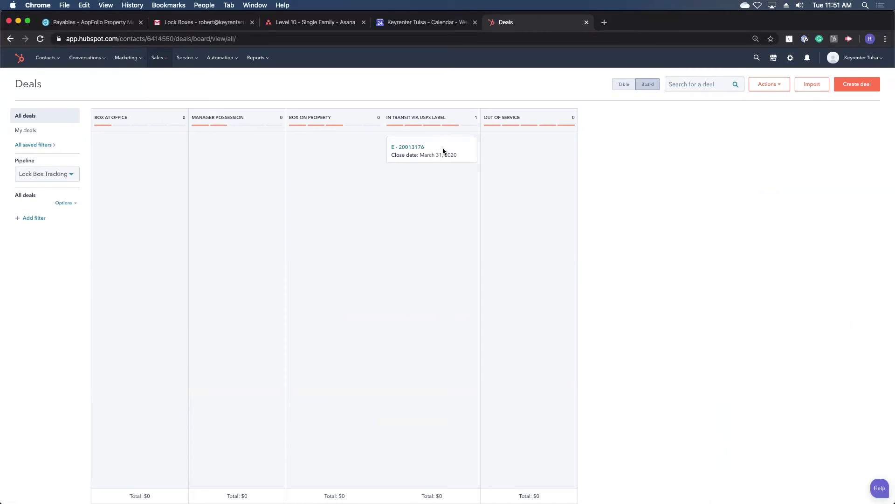
left_click_drag(436, 151, 250, 152)
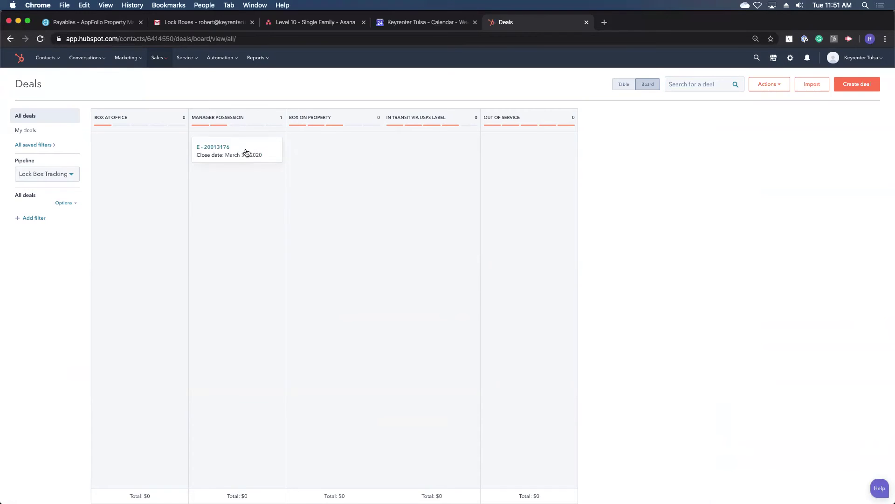
left_click_drag(247, 152, 340, 141)
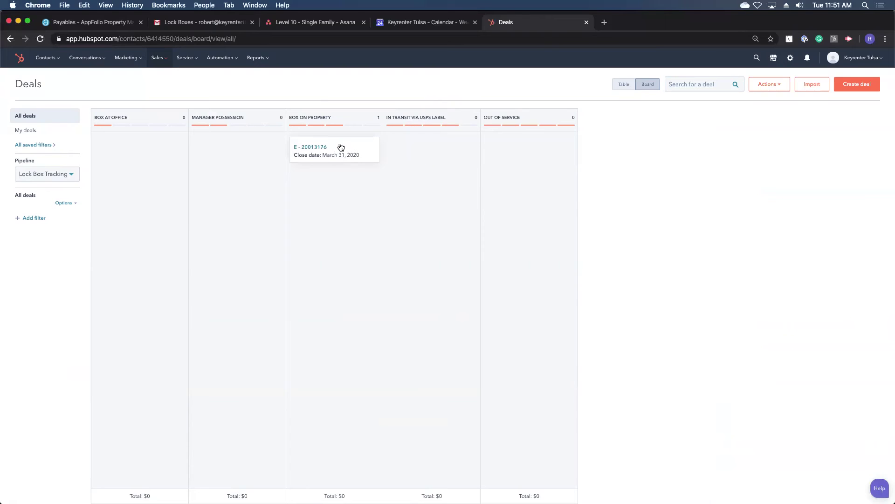
left_click_drag(341, 144, 358, 142)
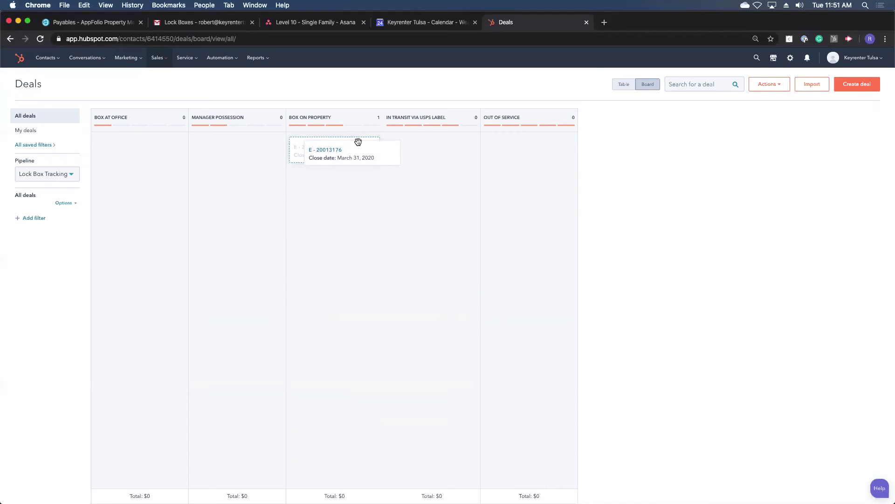
left_click_drag(359, 142, 348, 140)
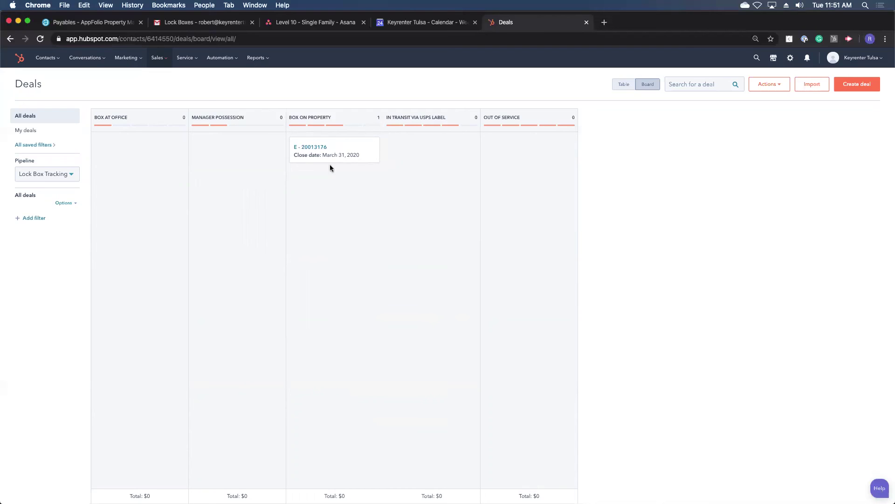
left_click(854, 90)
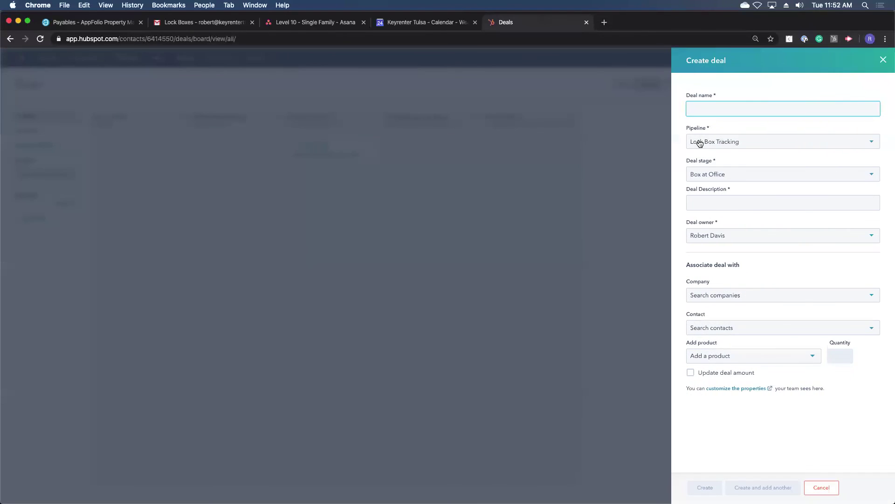
left_click(716, 201)
left_click(739, 240)
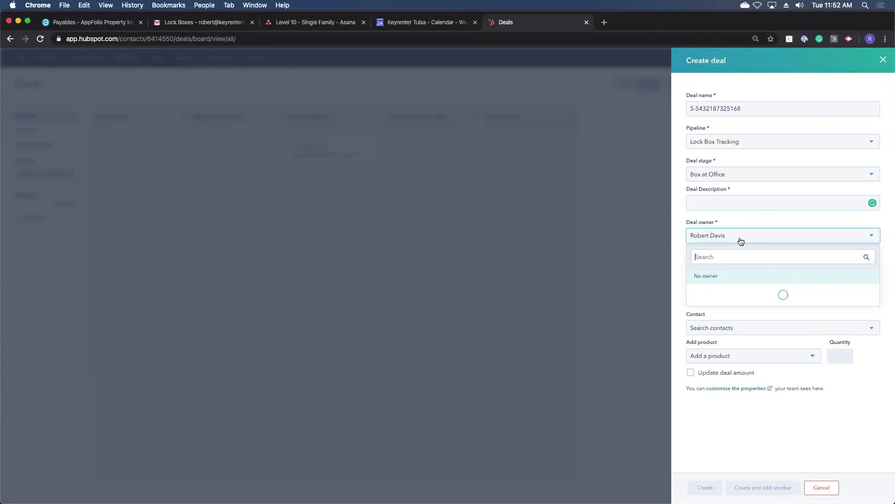
left_click(733, 278)
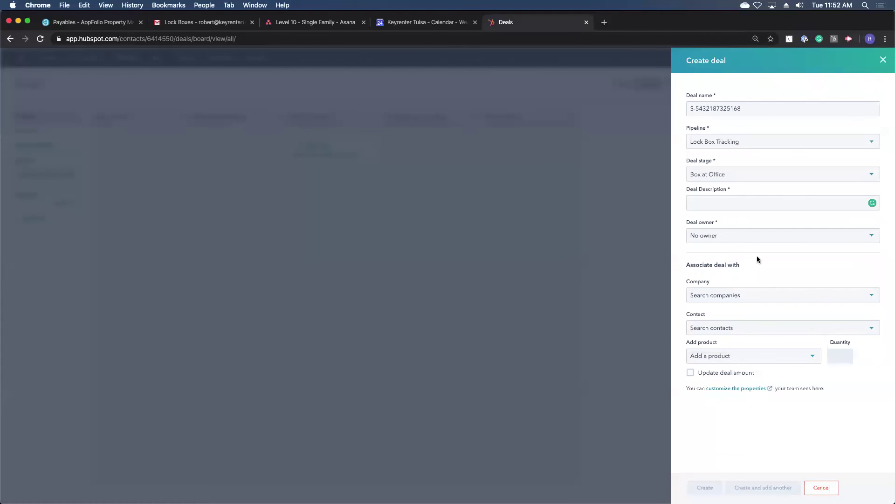
left_click(746, 233)
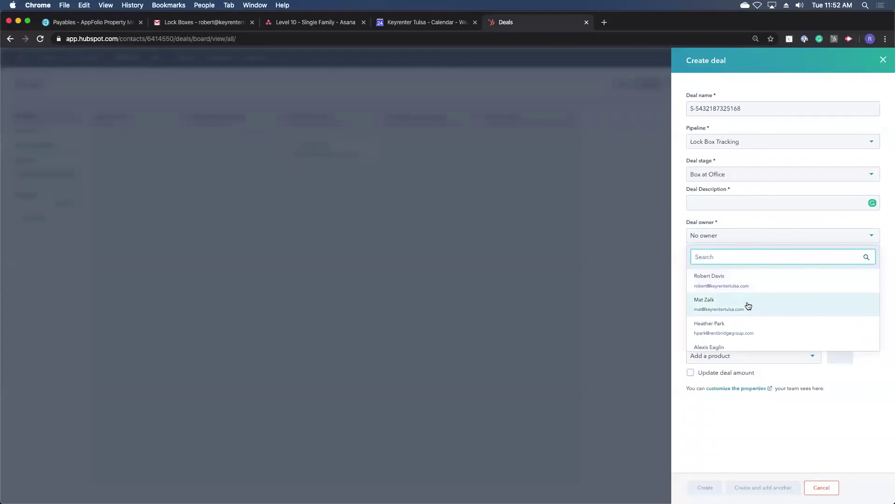
left_click(747, 304)
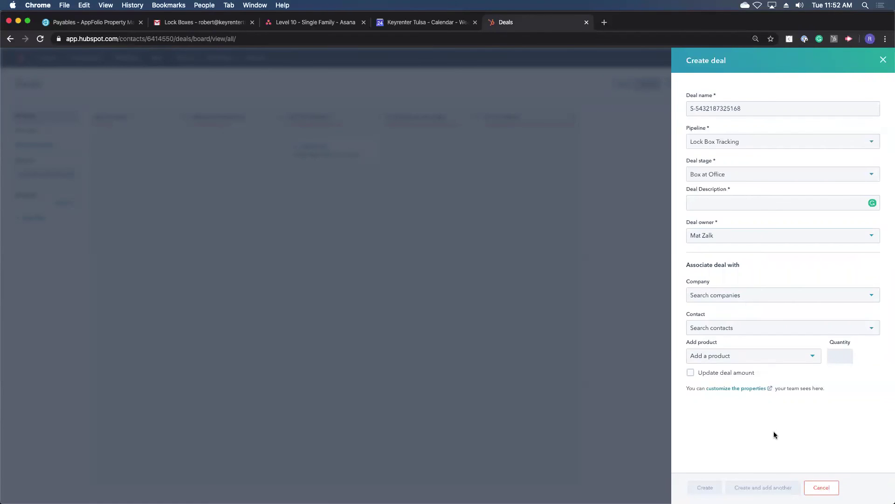
left_click(824, 488)
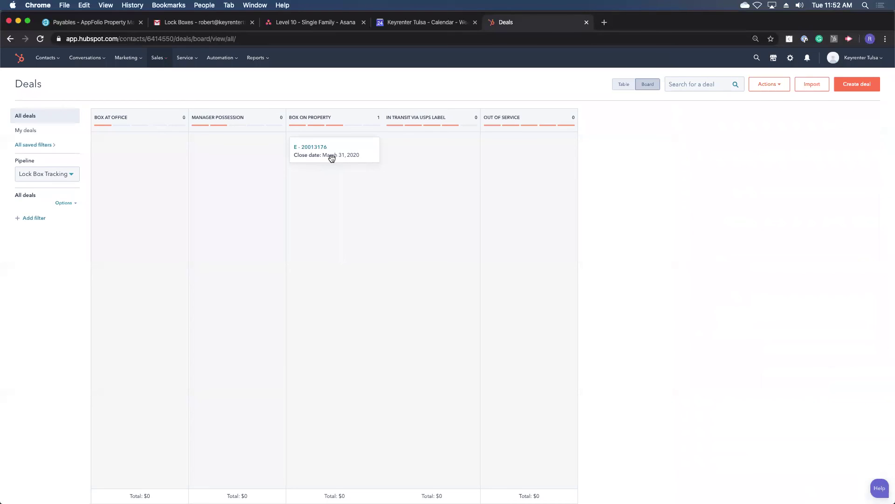